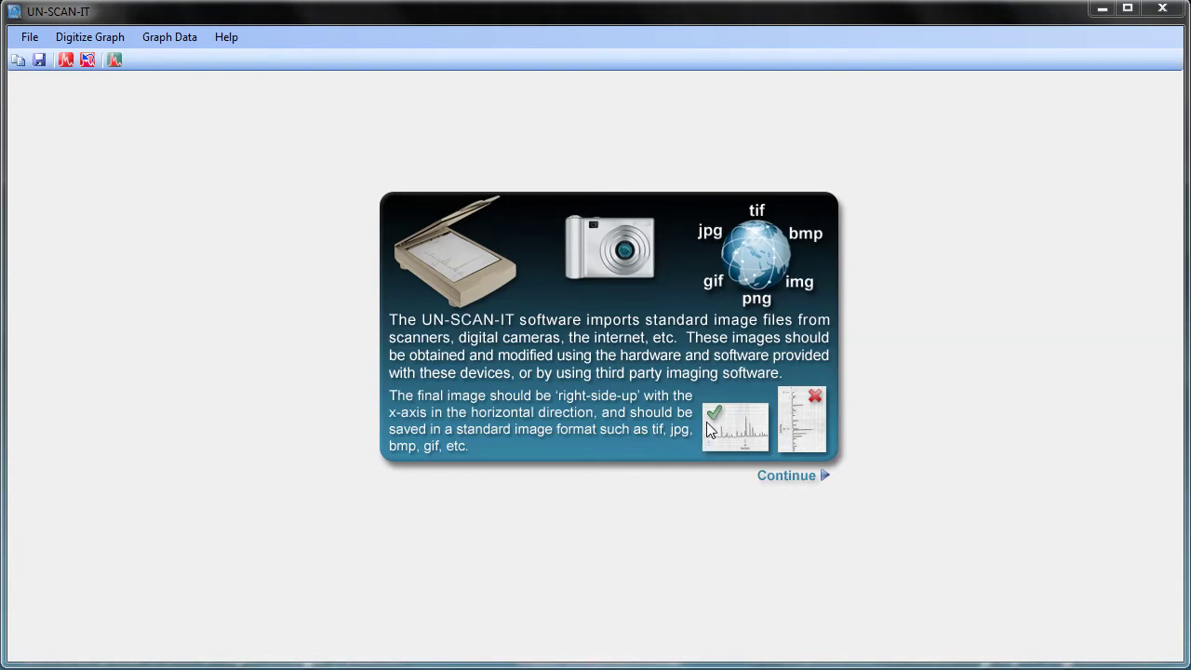
# Open the image file Image-color.jpg for (x,y) digitizing
pyautogui.click(707, 428)
pyautogui.click(474, 254)
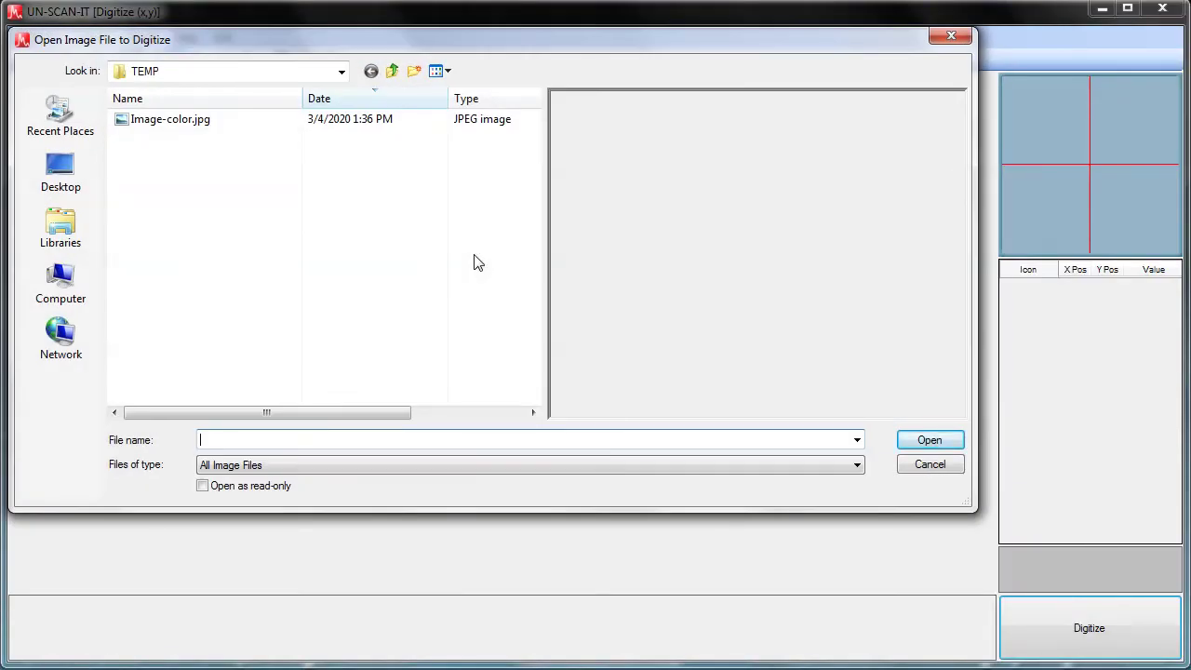
pyautogui.doubleClick(169, 122)
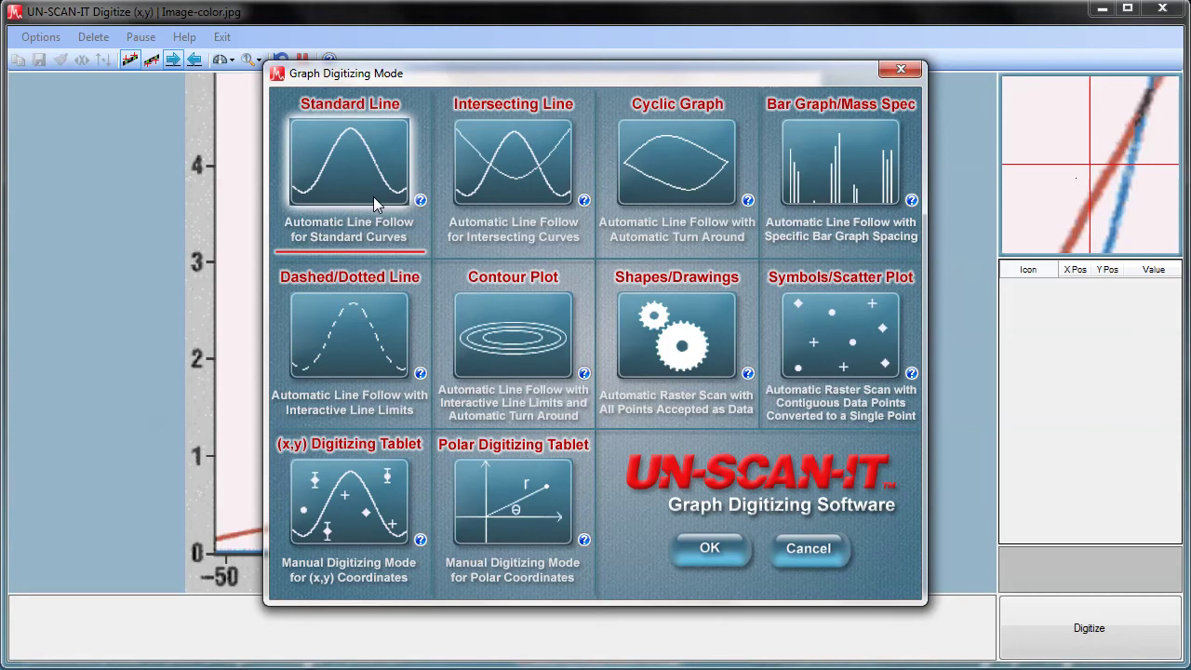
# Review the help for the Standard Line and Intersecting Line digitizing modes and choose Standard Line
pyautogui.click(420, 200)
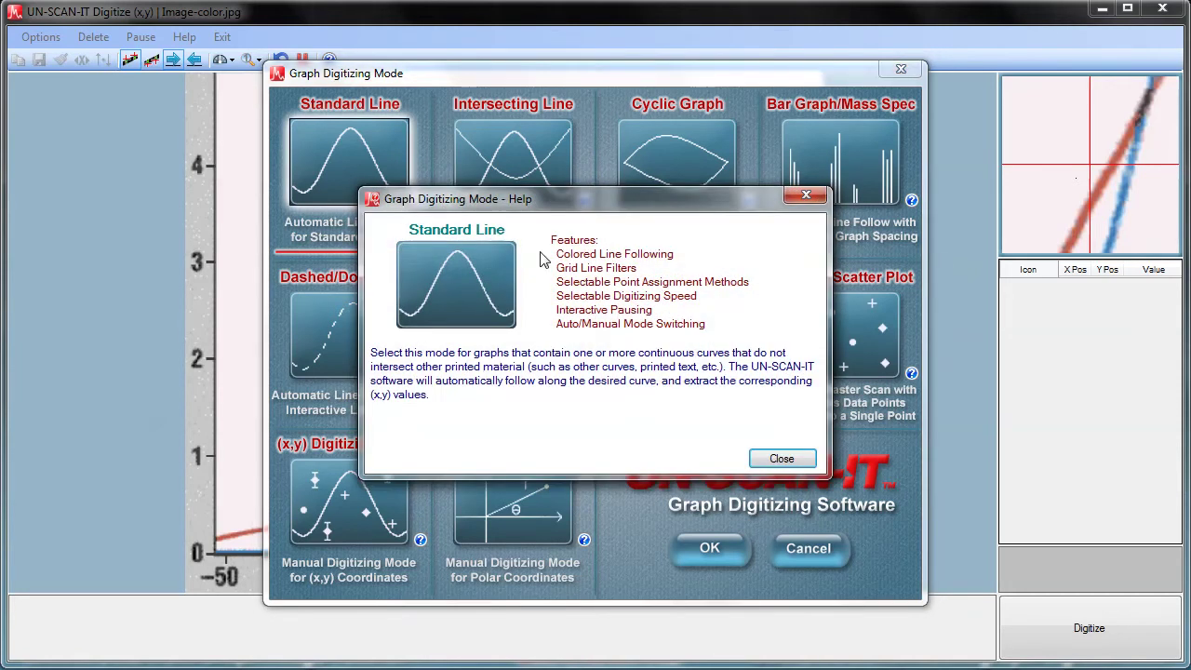
pyautogui.click(782, 458)
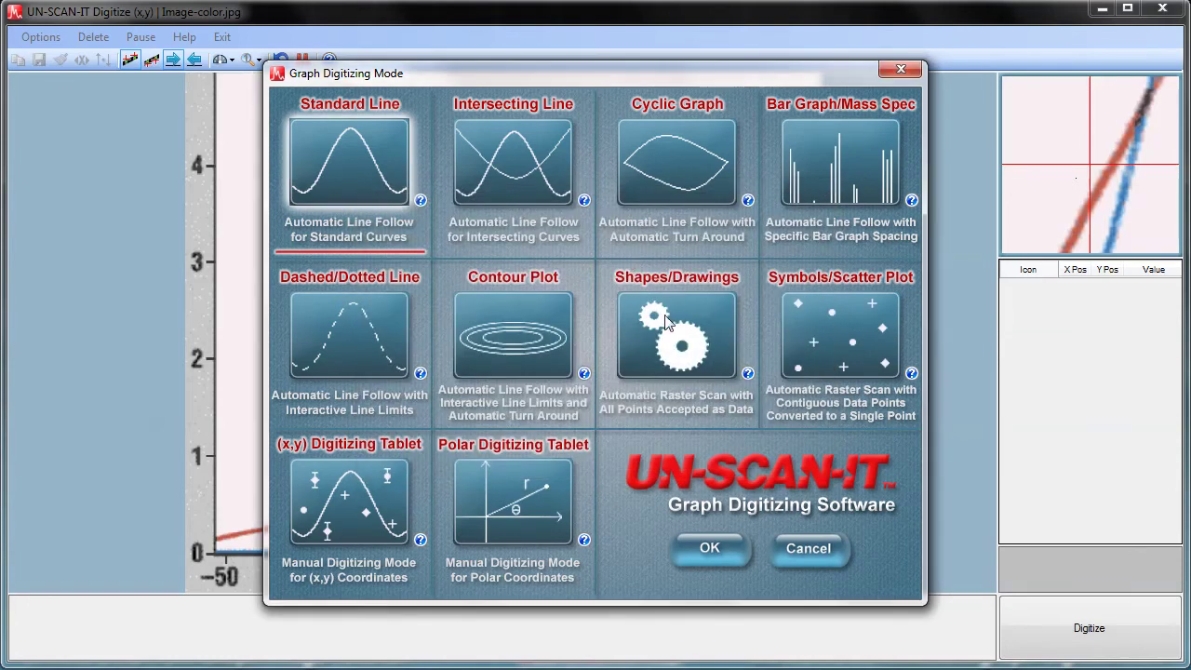
pyautogui.click(583, 200)
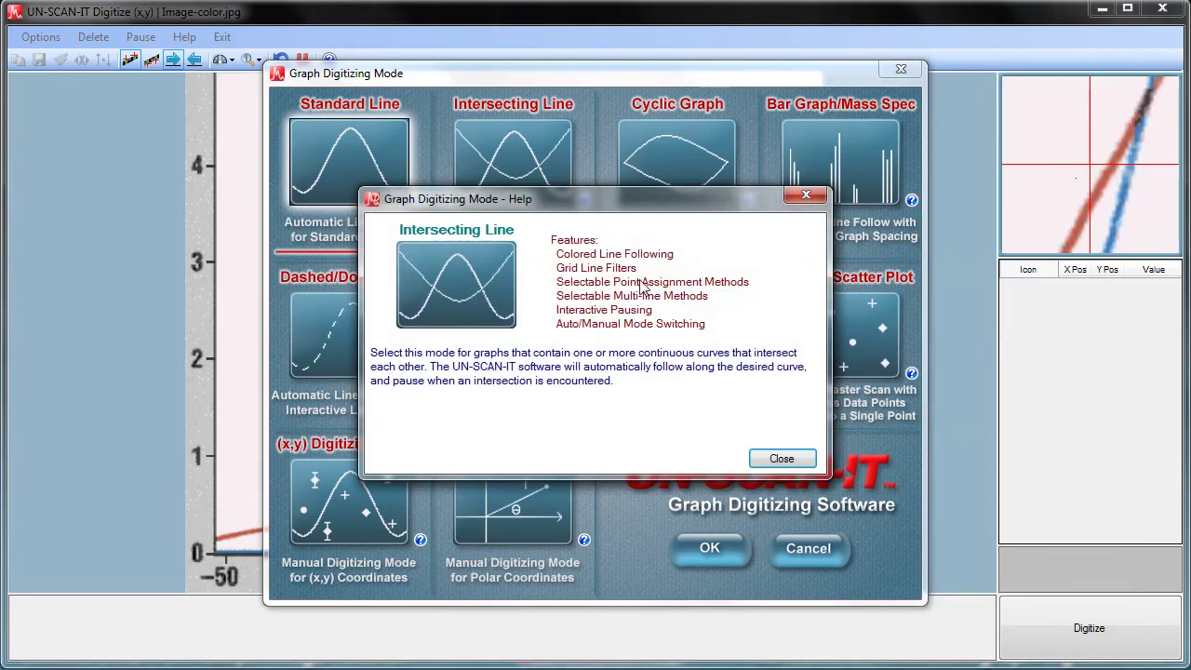
pyautogui.click(781, 458)
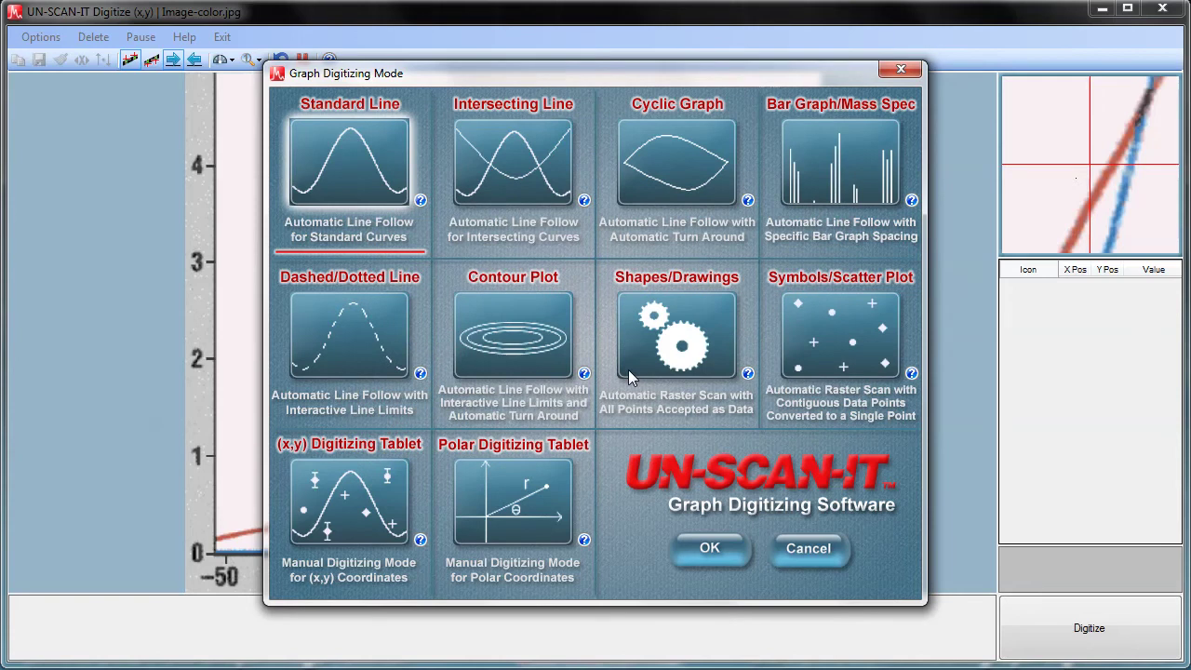
pyautogui.doubleClick(360, 174)
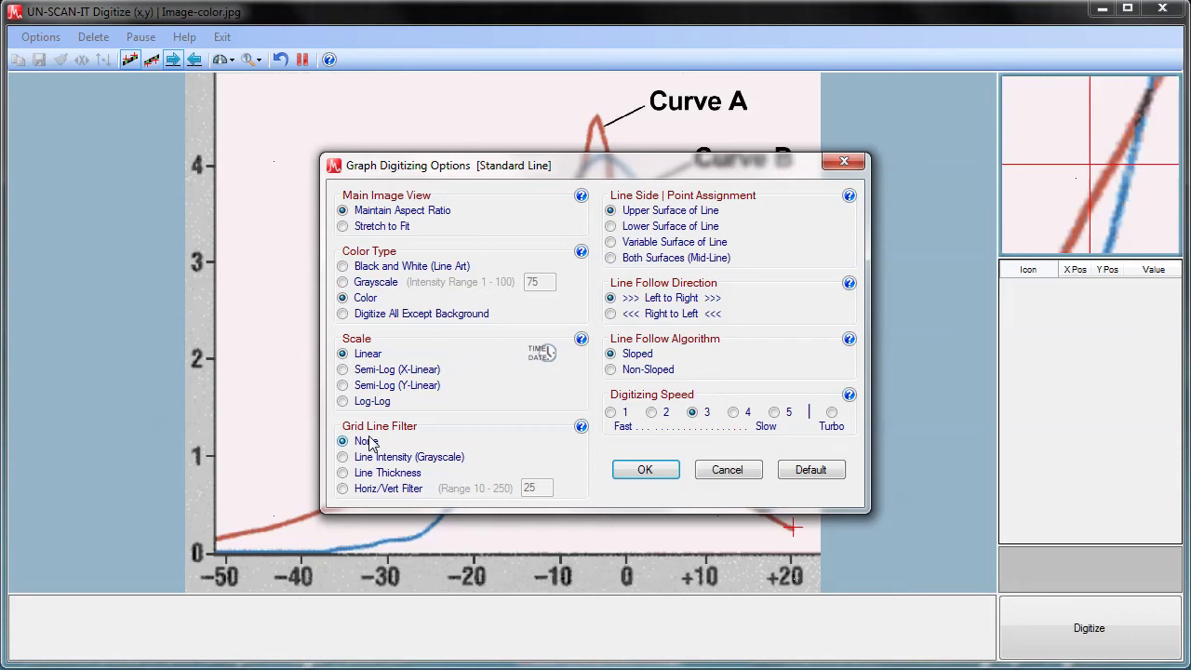
# Review the help for Main Image View and Color Type and accept the graph digitizing options
pyautogui.click(581, 197)
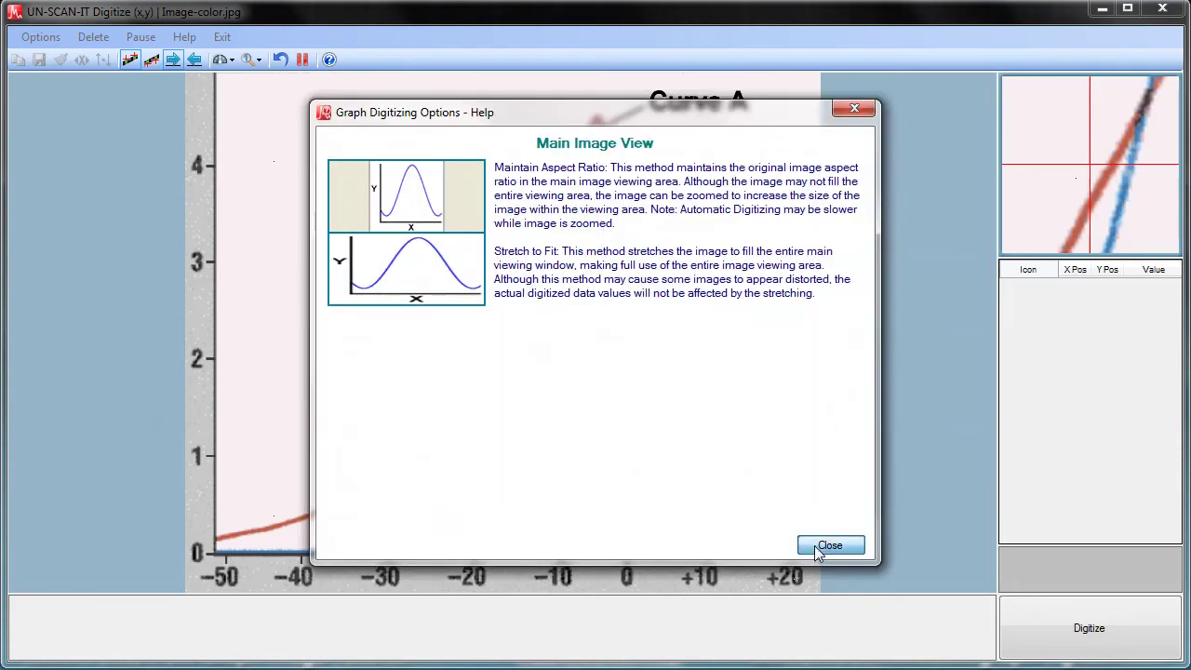
pyautogui.click(824, 539)
pyautogui.click(580, 253)
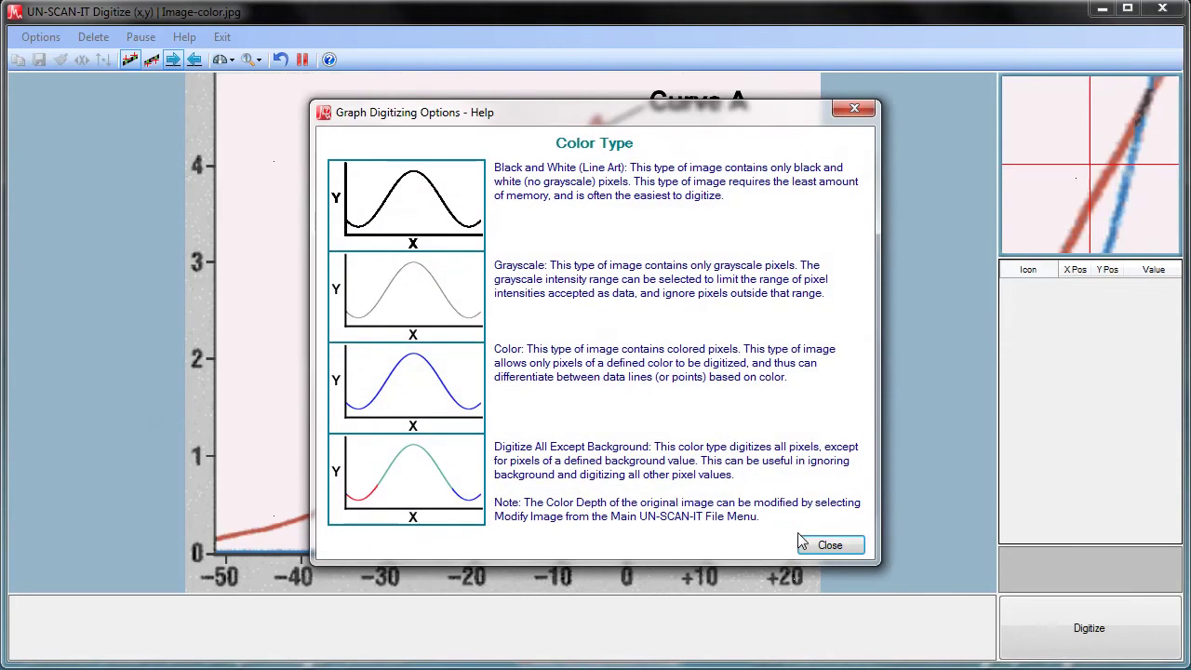
pyautogui.click(824, 544)
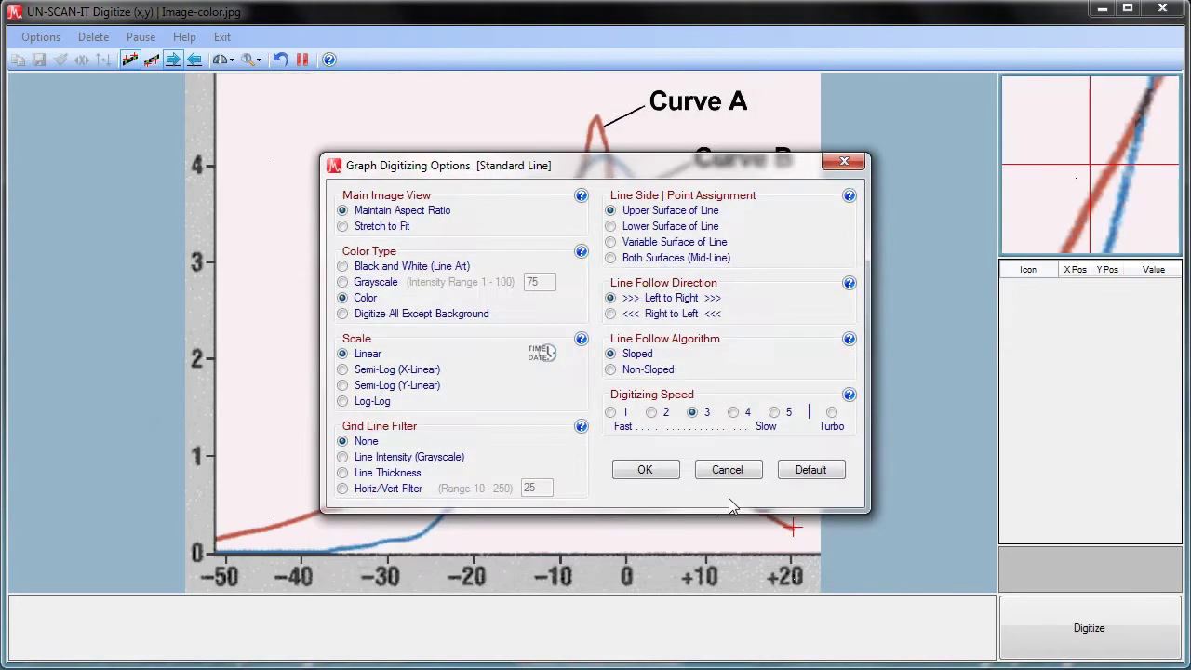
pyautogui.click(656, 475)
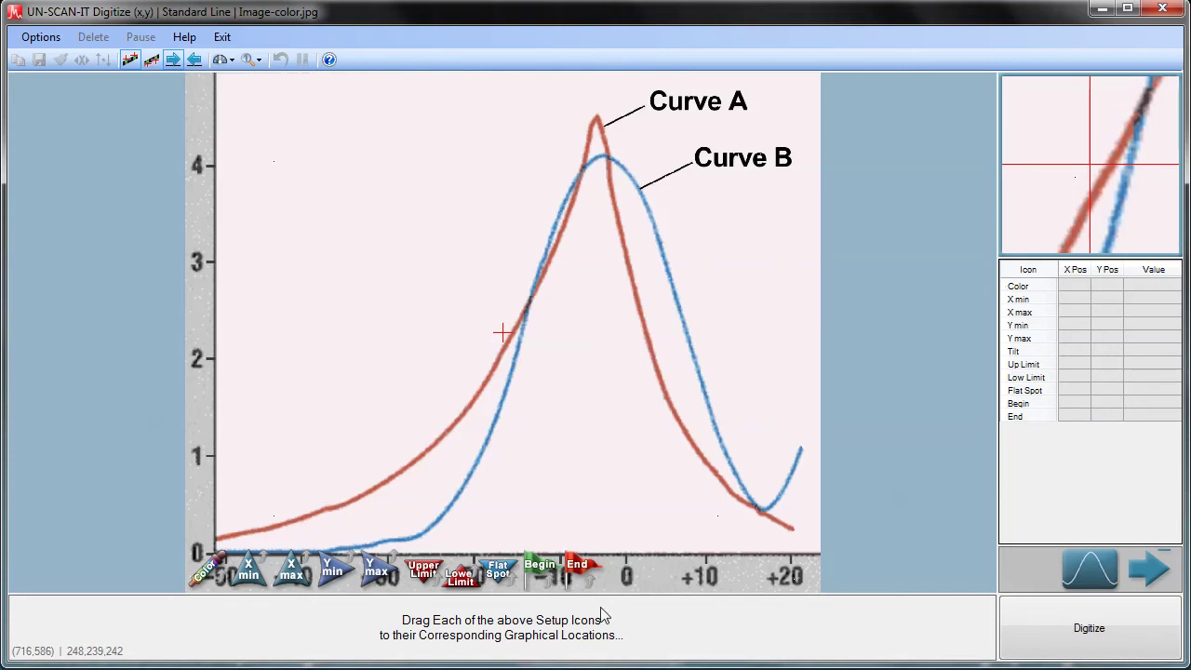
# Place the Color marker on the red Curve A and the X min marker on the x-axis -50 tick with a value of -50
pyautogui.moveTo(209, 575); pyautogui.dragTo(253, 519)
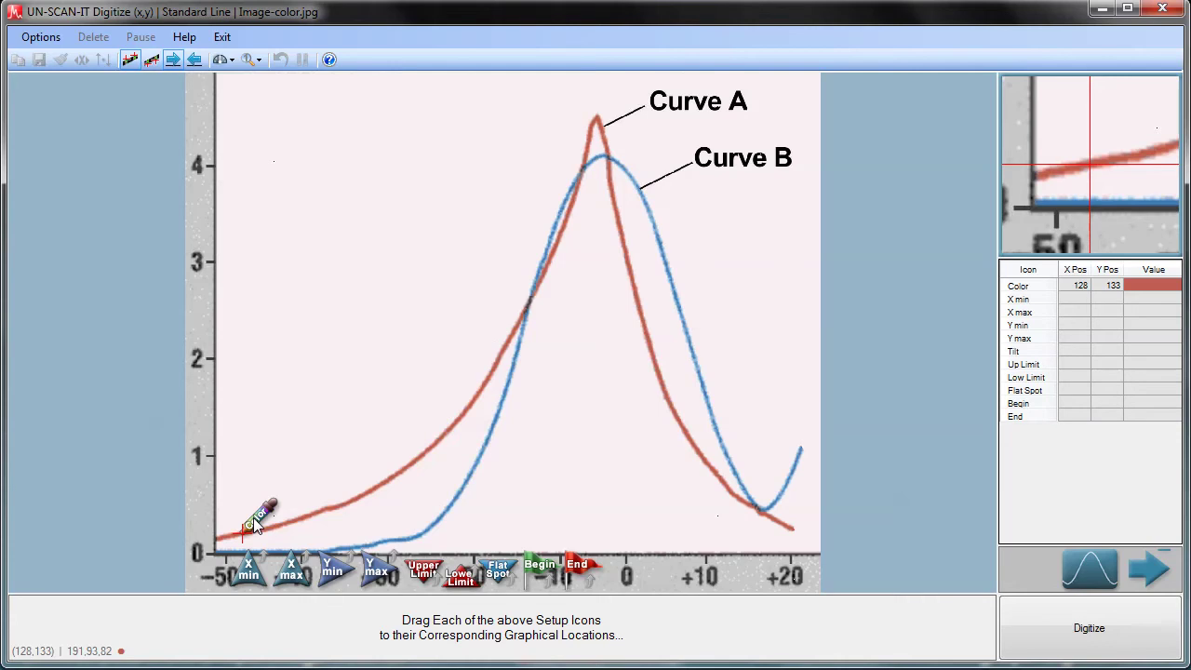
pyautogui.moveTo(245, 573); pyautogui.dragTo(237, 579)
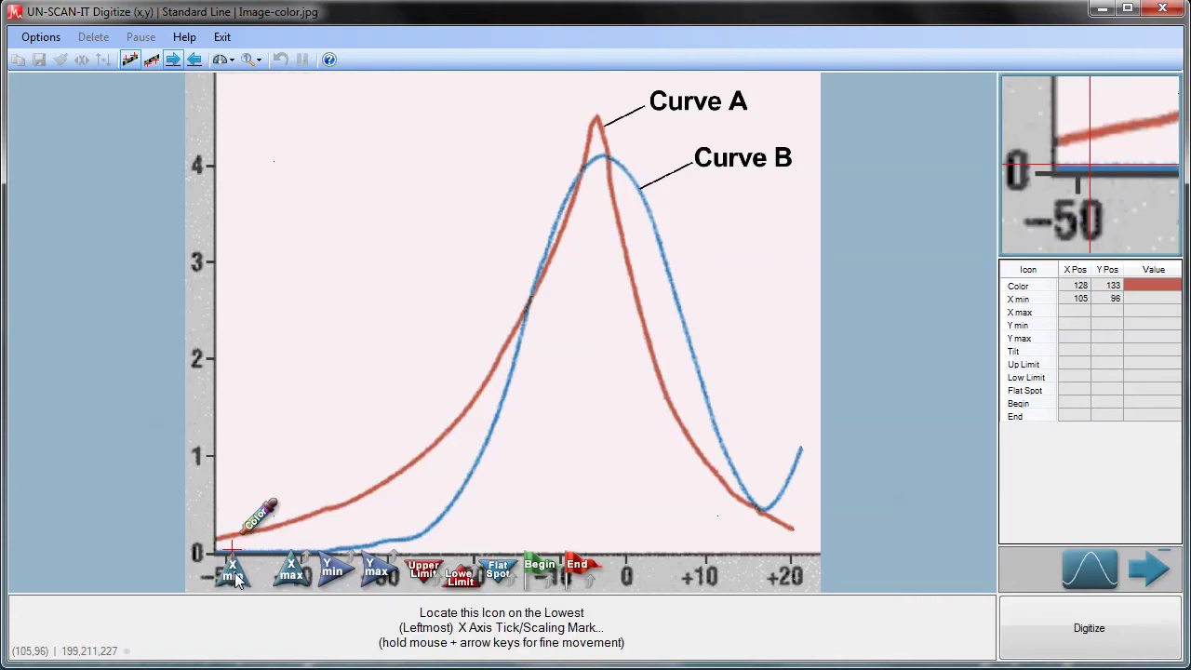
pyautogui.press('Left')
pyautogui.press('Left')
pyautogui.press('Left')
pyautogui.press('Left')
pyautogui.press('Left')
pyautogui.press('Left')
pyautogui.press('Left')
pyautogui.press('Left')
pyautogui.press('Left')
pyautogui.press('Left')
pyautogui.press('Left')
pyautogui.press('Left')
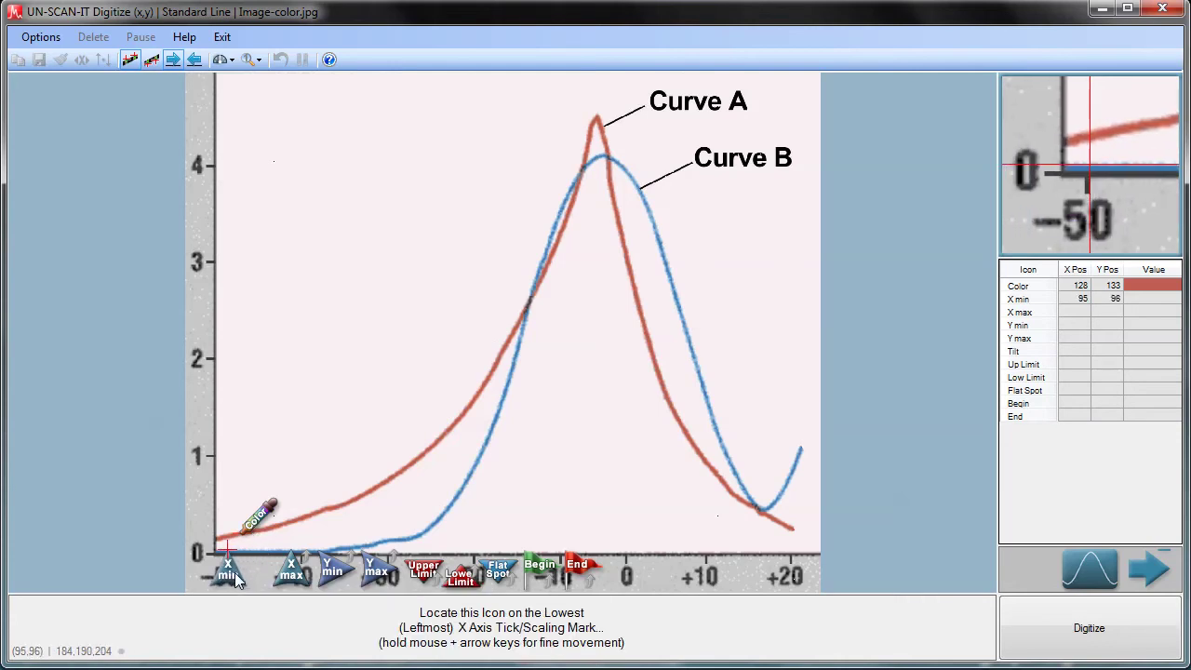
pyautogui.press('Up')
pyautogui.press('Up')
pyautogui.press('Up')
pyautogui.press('Up')
pyautogui.press('Up')
pyautogui.press('Up')
pyautogui.press('Up')
pyautogui.press('Up')
pyautogui.press('Up')
pyautogui.press('Up')
pyautogui.press('Up')
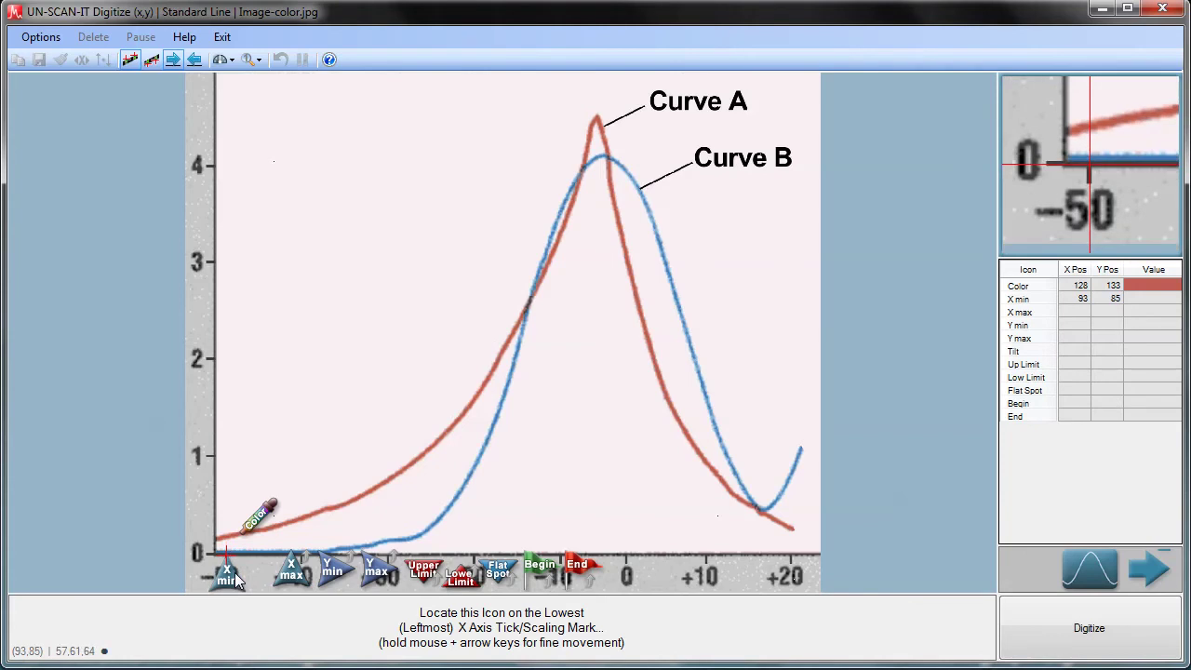
pyautogui.click(235, 576)
pyautogui.write('-')
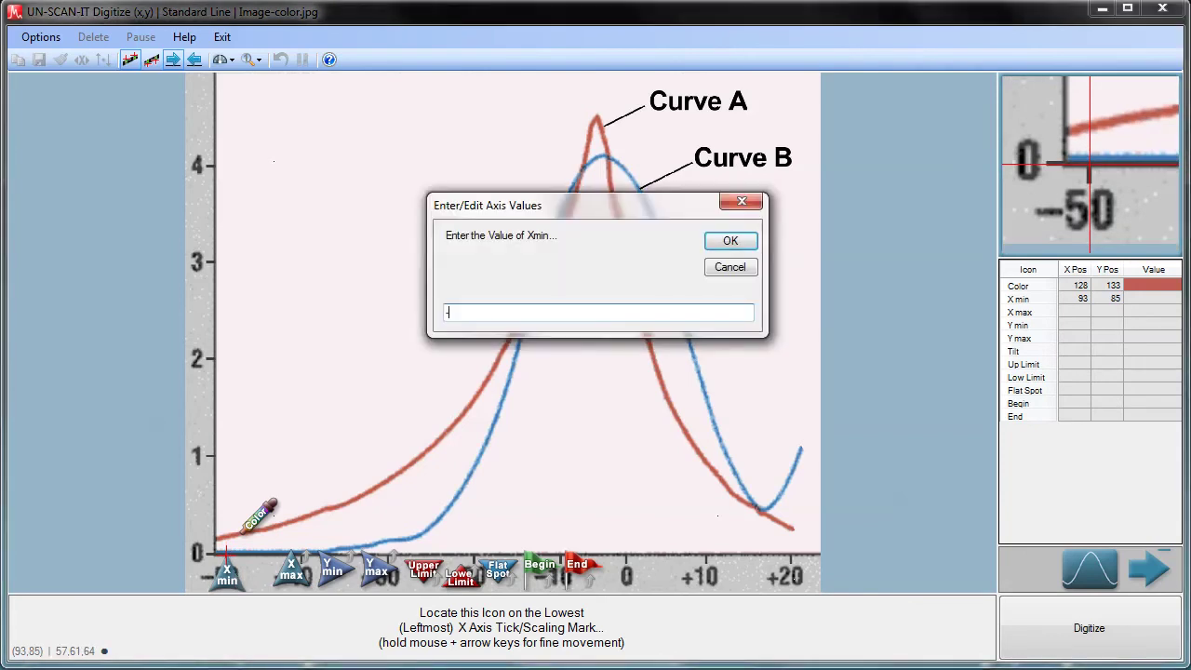
pyautogui.write('50')
pyautogui.press('Return')
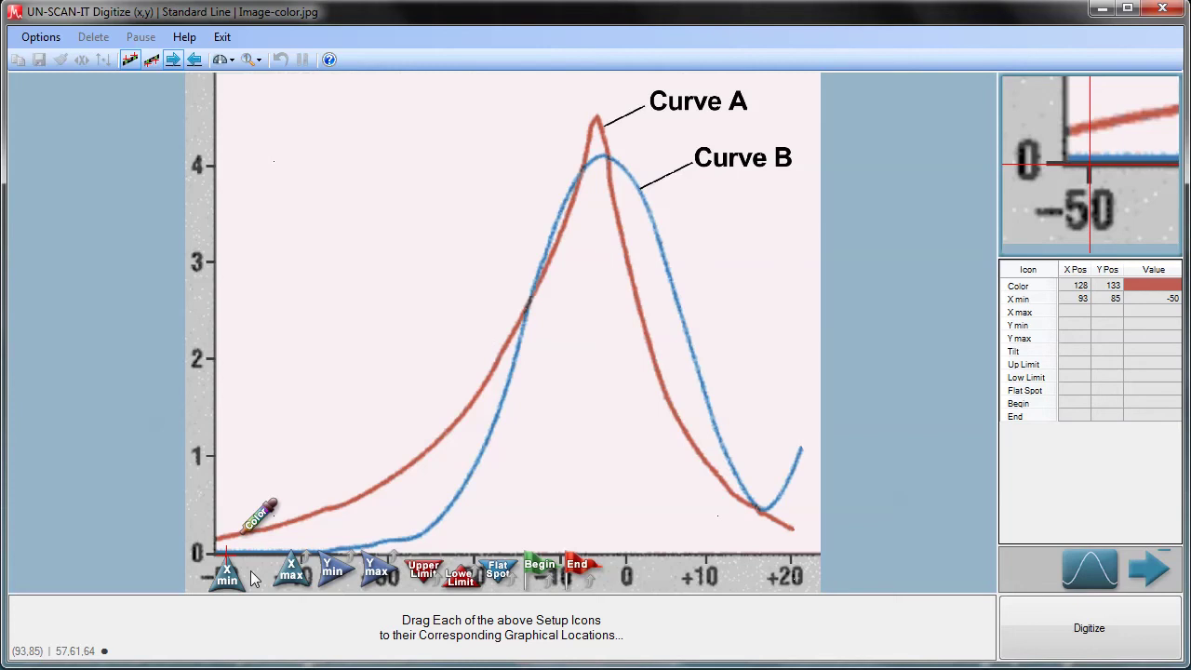
# Place the X max marker on the x-axis +20 tick and set its value to 20
pyautogui.moveTo(291, 571); pyautogui.dragTo(787, 581)
pyautogui.press('Right')
pyautogui.press('Down')
pyautogui.press('Right')
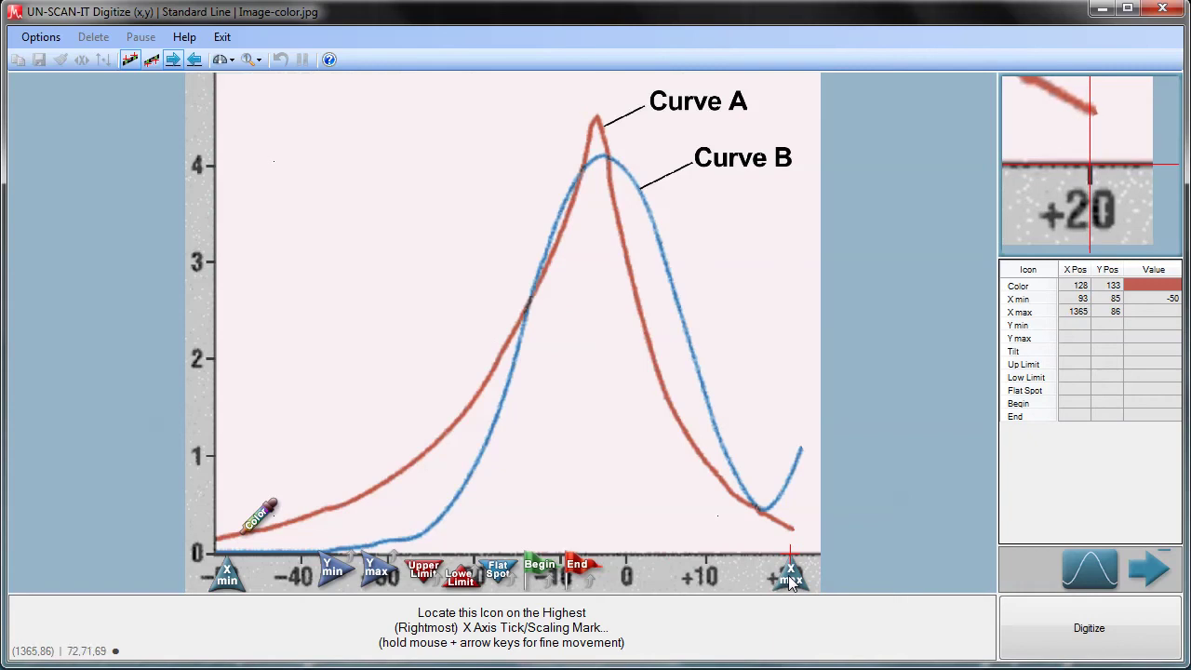
pyautogui.write('20')
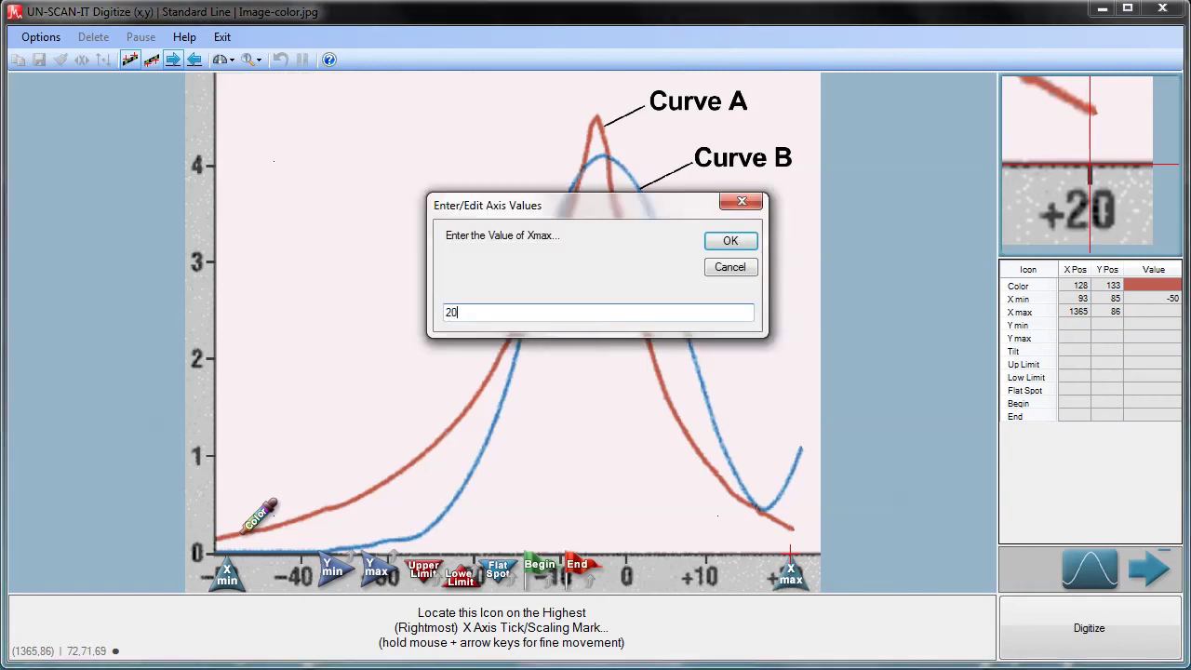
pyautogui.press('Return')
# Place the Y min marker on the y-axis 0 tick and set its value to 0
pyautogui.moveTo(333, 570); pyautogui.dragTo(196, 556)
pyautogui.press('Left')
pyautogui.press('Left')
pyautogui.press('Left')
pyautogui.press('Left')
pyautogui.press('Left')
pyautogui.press('Left')
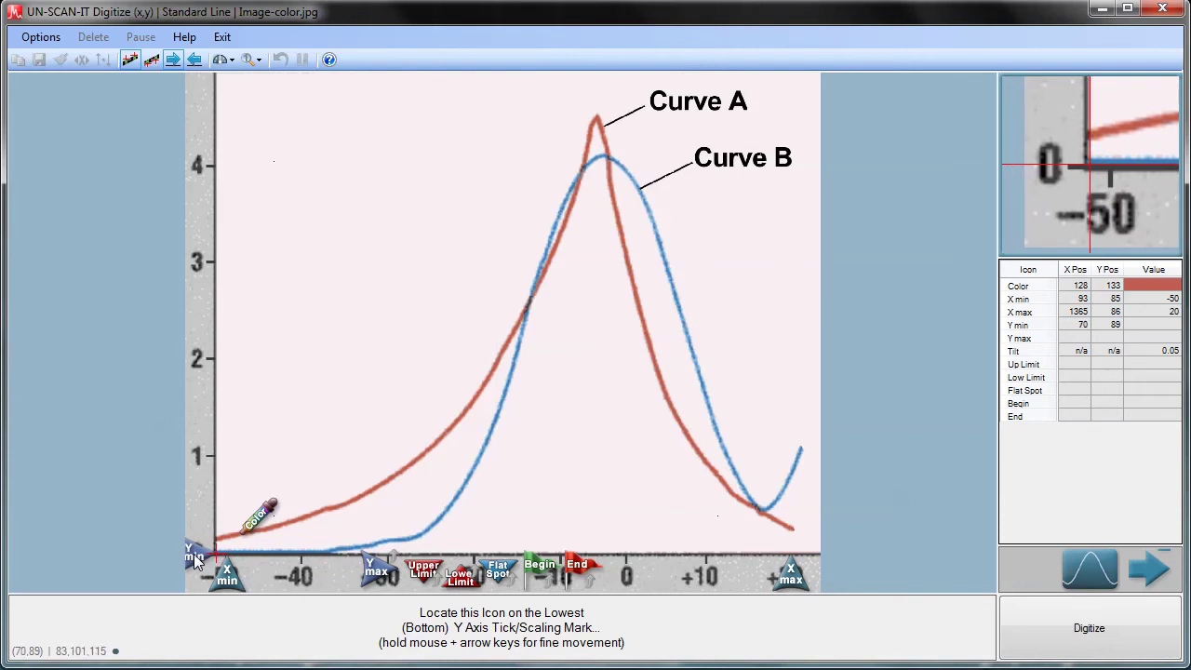
pyautogui.press('Up')
pyautogui.press('Up')
pyautogui.write('0')
pyautogui.press('Return')
# Place the Y max marker on the y-axis 4 tick and set its value to 4
pyautogui.moveTo(356, 576); pyautogui.dragTo(183, 166)
pyautogui.press('Left')
pyautogui.press('Left')
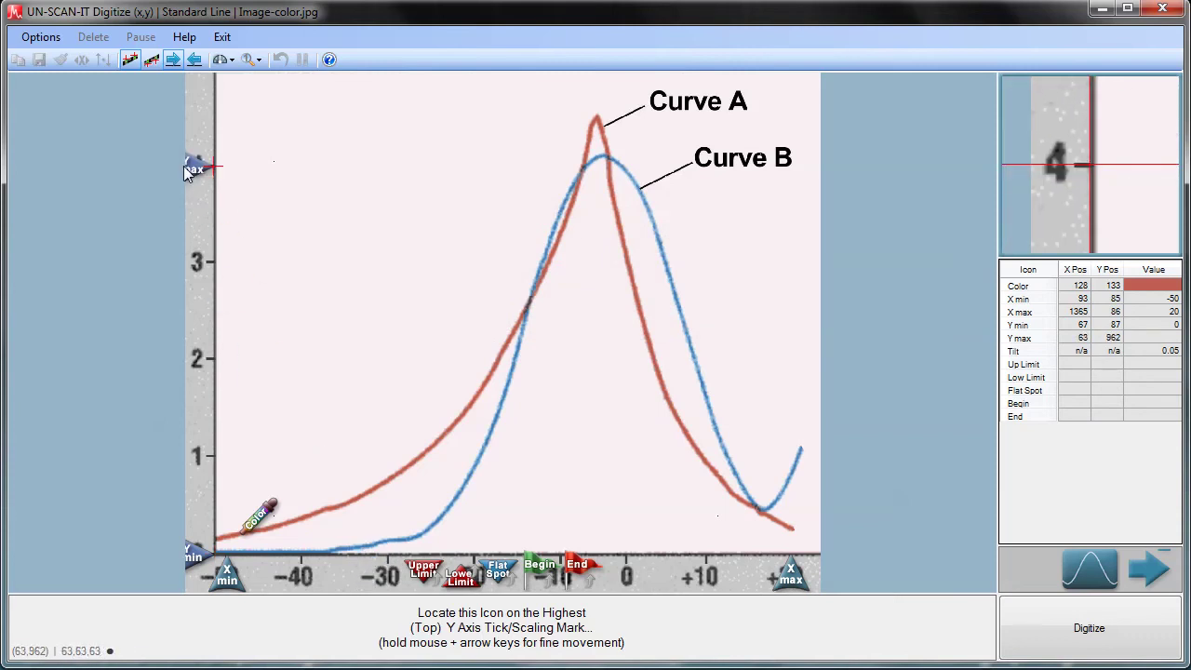
pyautogui.press('Right')
pyautogui.press('Right')
pyautogui.press('Right')
pyautogui.press('Up')
pyautogui.press('Right')
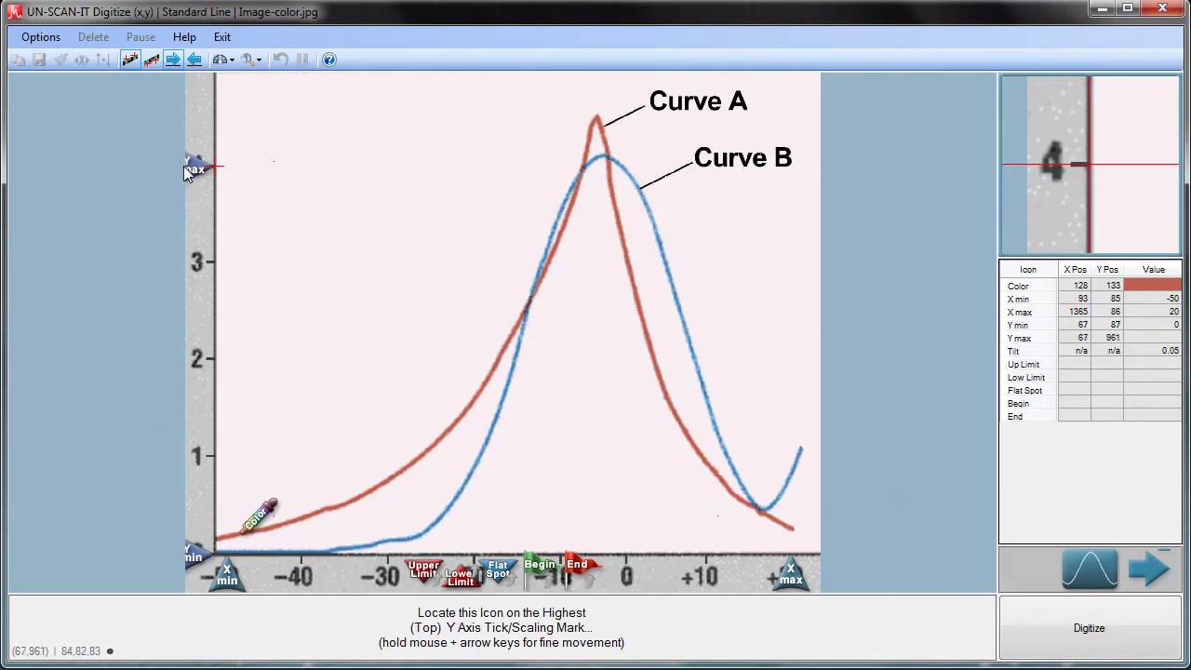
pyautogui.click(183, 166)
pyautogui.write('4')
pyautogui.press('Return')
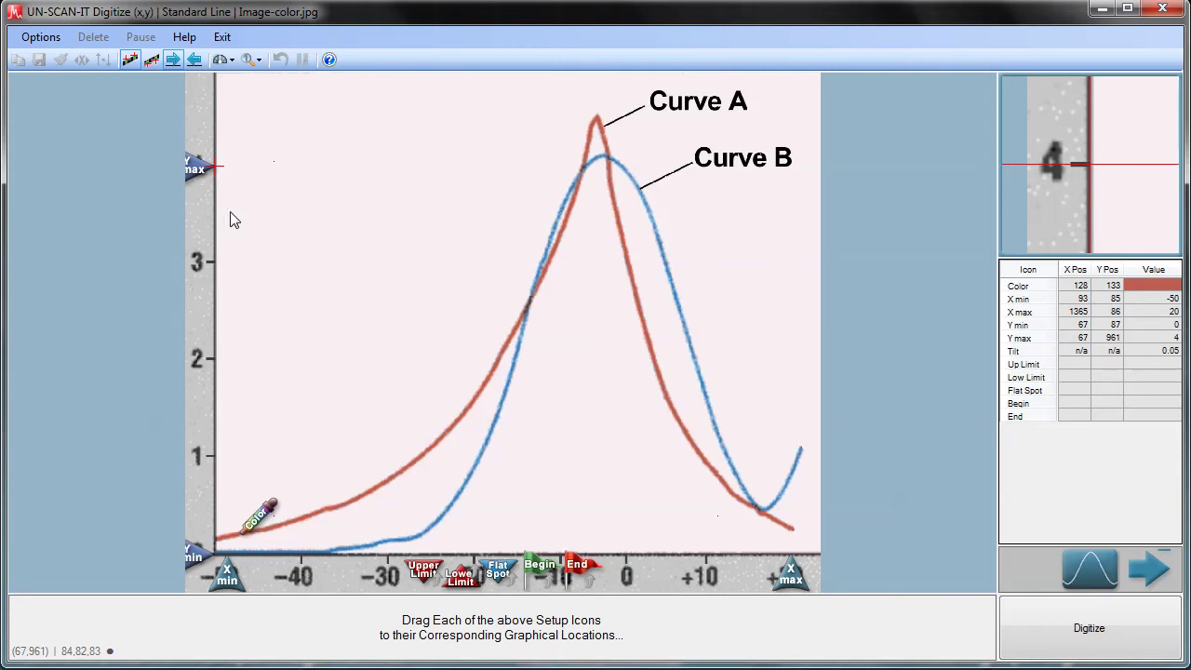
# Place Upper Limit above Curve A's peak, Lower Limit just above the x-axis near -50, and Flat Spot above the curve's left end
pyautogui.moveTo(418, 561); pyautogui.dragTo(594, 93)
pyautogui.moveTo(463, 581); pyautogui.dragTo(254, 563)
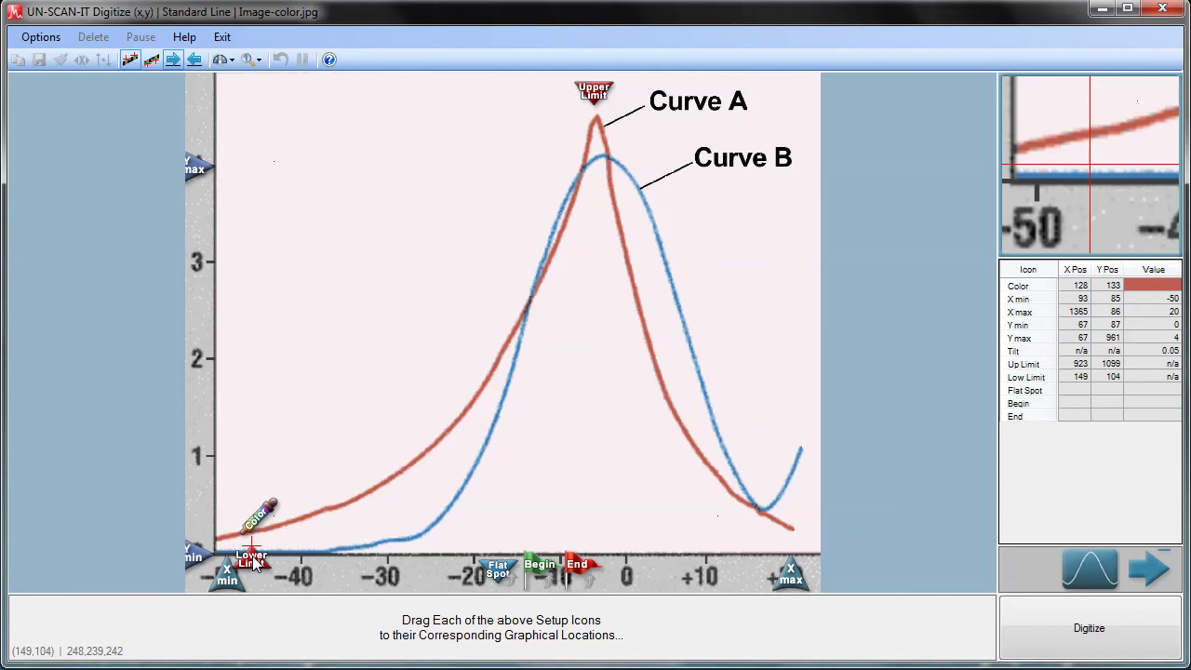
pyautogui.moveTo(496, 567); pyautogui.dragTo(232, 518)
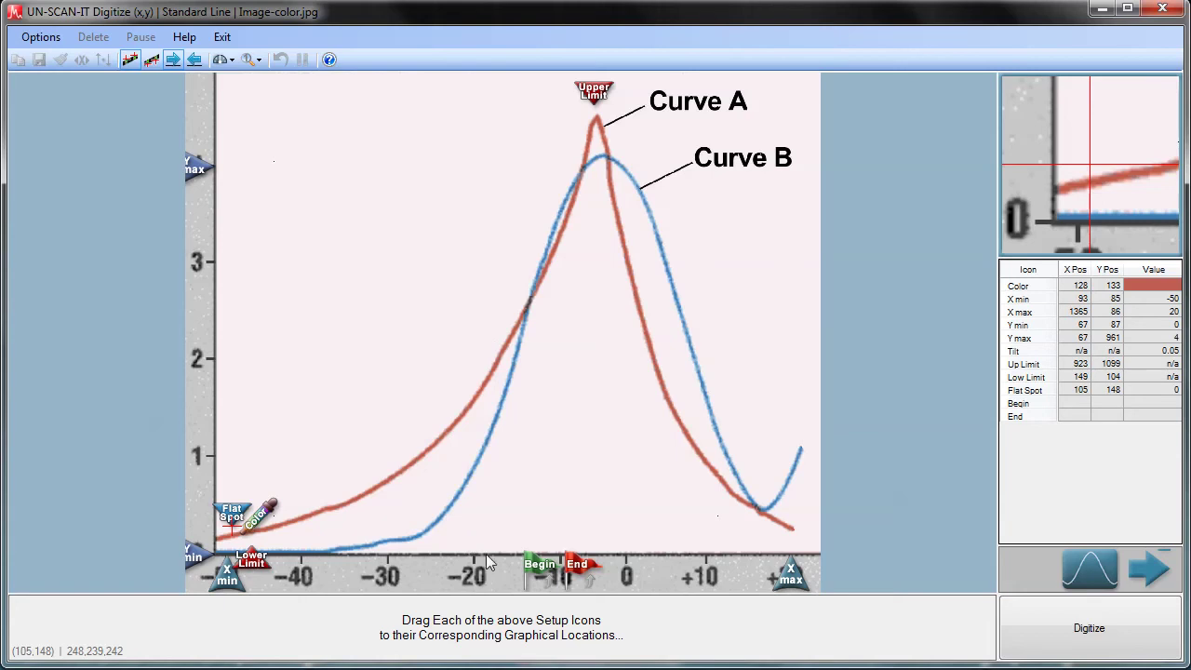
# Place the Begin marker exactly on the left starting point of Curve A
pyautogui.moveTo(540, 564); pyautogui.dragTo(244, 519)
pyautogui.press('Left')
pyautogui.press('Left')
pyautogui.press('Left')
pyautogui.press('Left')
pyautogui.press('Left')
pyautogui.press('Left')
pyautogui.press('Left')
pyautogui.press('Left')
pyautogui.press('Left')
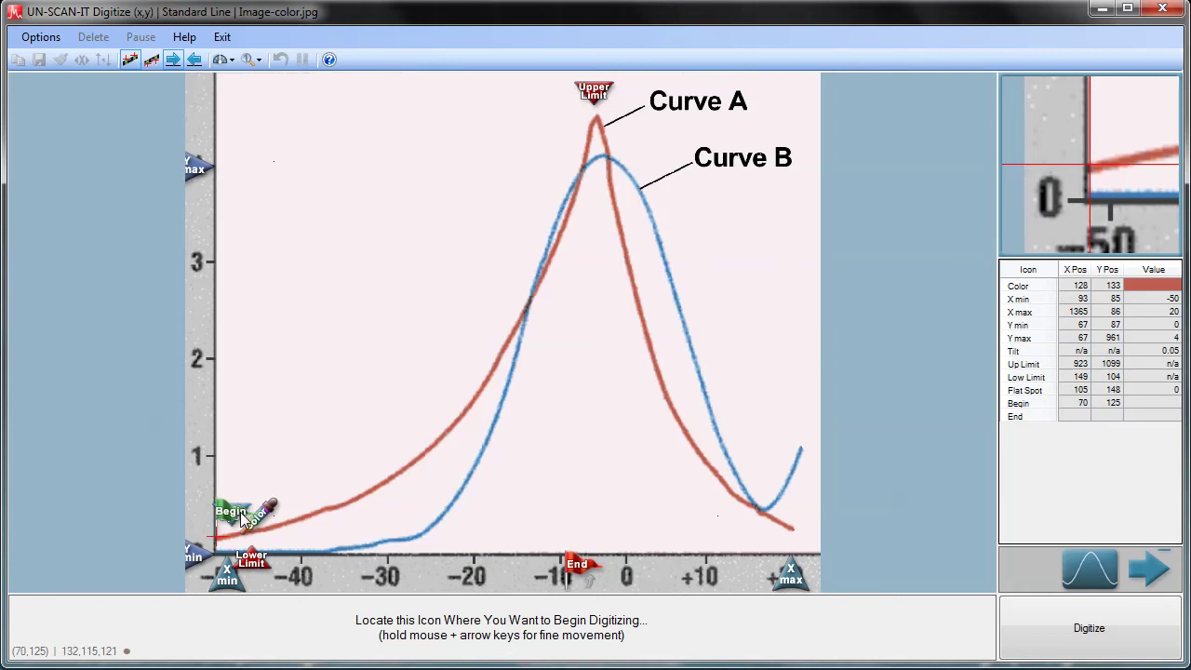
pyautogui.press('Right')
pyautogui.press('Right')
pyautogui.press('Down')
pyautogui.press('Down')
pyautogui.press('Down')
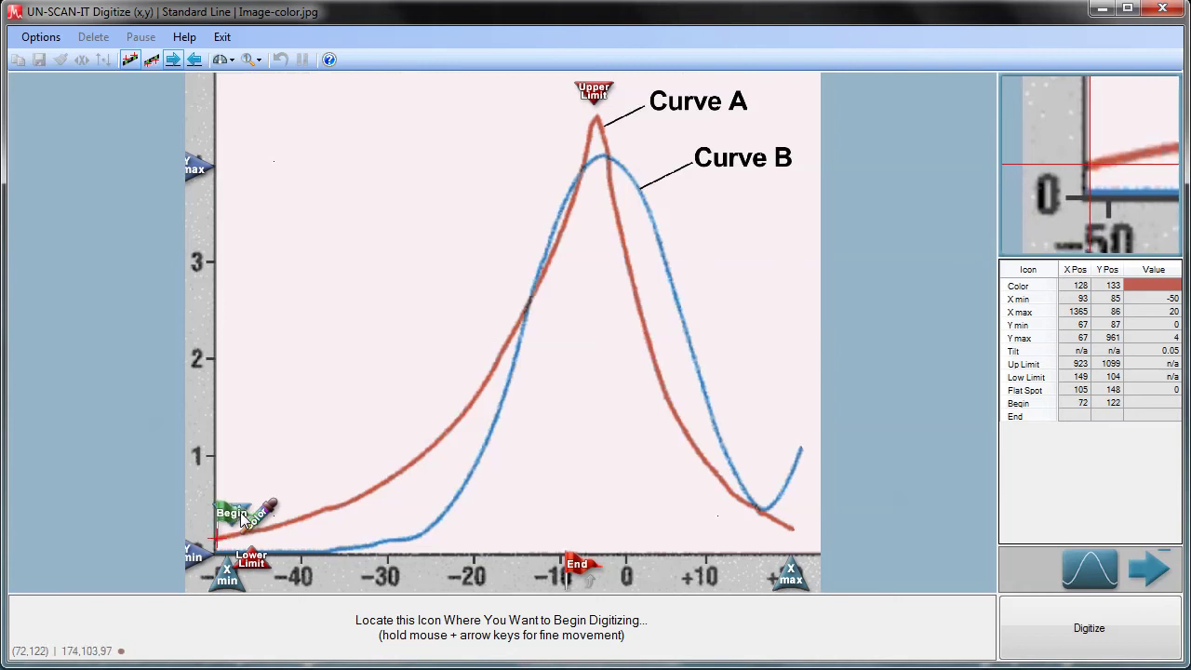
# Place the End marker exactly on the right end point of Curve A
pyautogui.moveTo(572, 546); pyautogui.dragTo(801, 502)
pyautogui.press('Right')
pyautogui.press('Right')
pyautogui.press('Right')
pyautogui.press('Up')
pyautogui.press('Up')
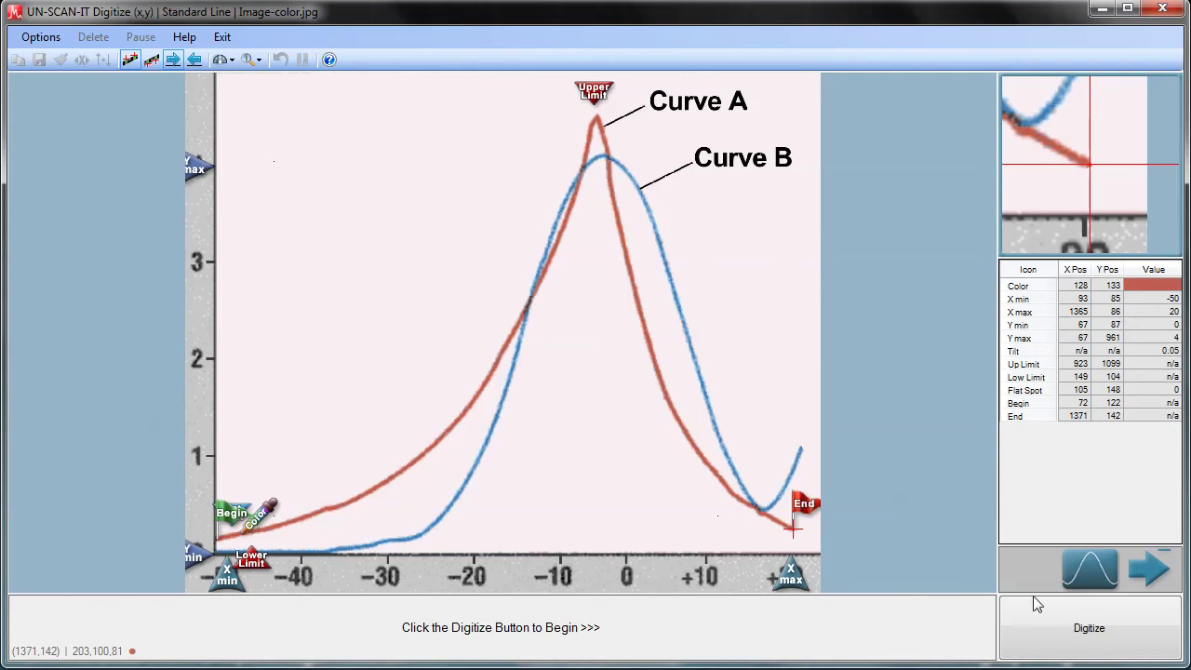
# Digitize Curve A with tilt correction, pausing and resuming the automatic line following once
pyautogui.click(1095, 609)
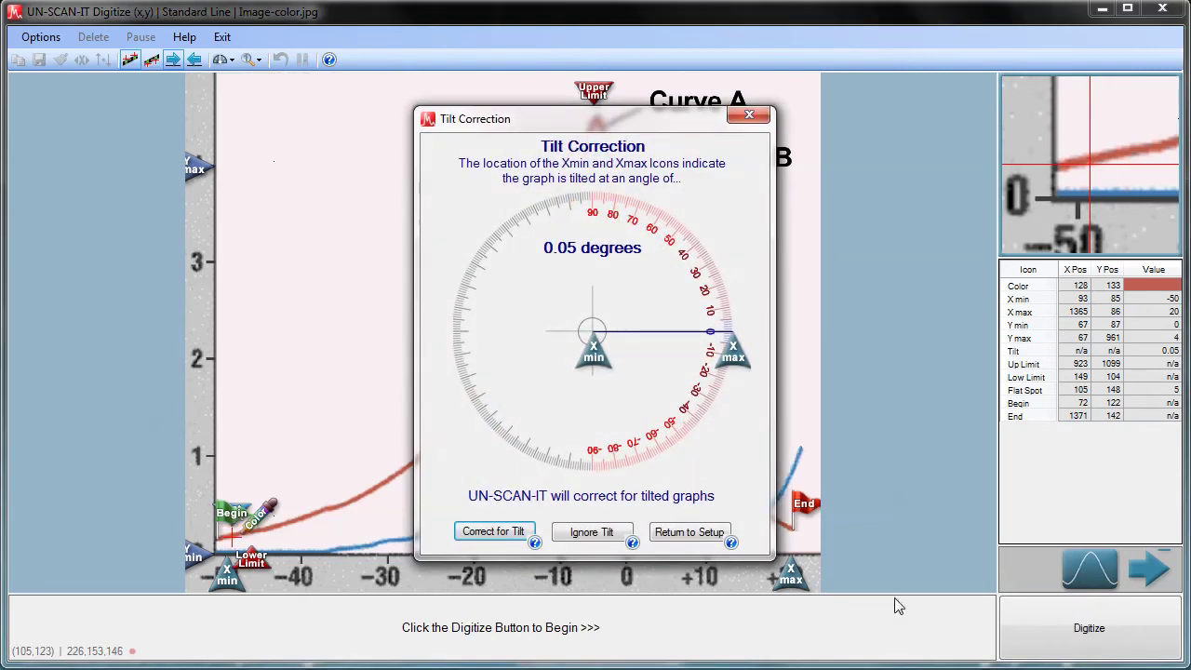
pyautogui.click(488, 535)
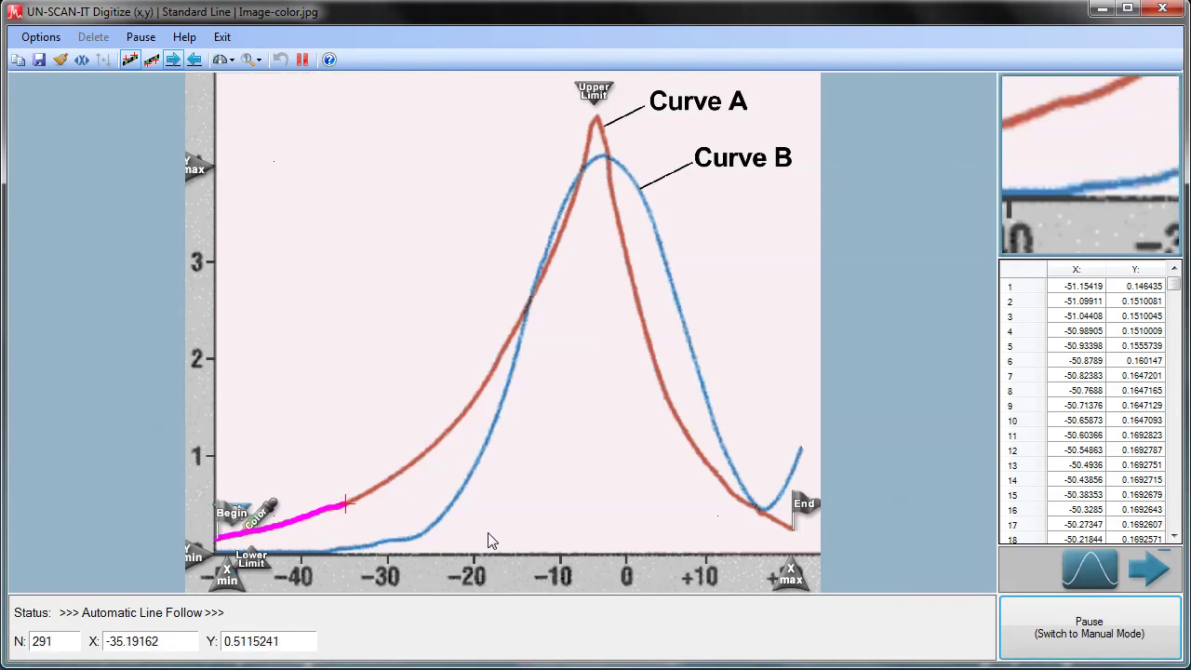
pyautogui.click(1053, 624)
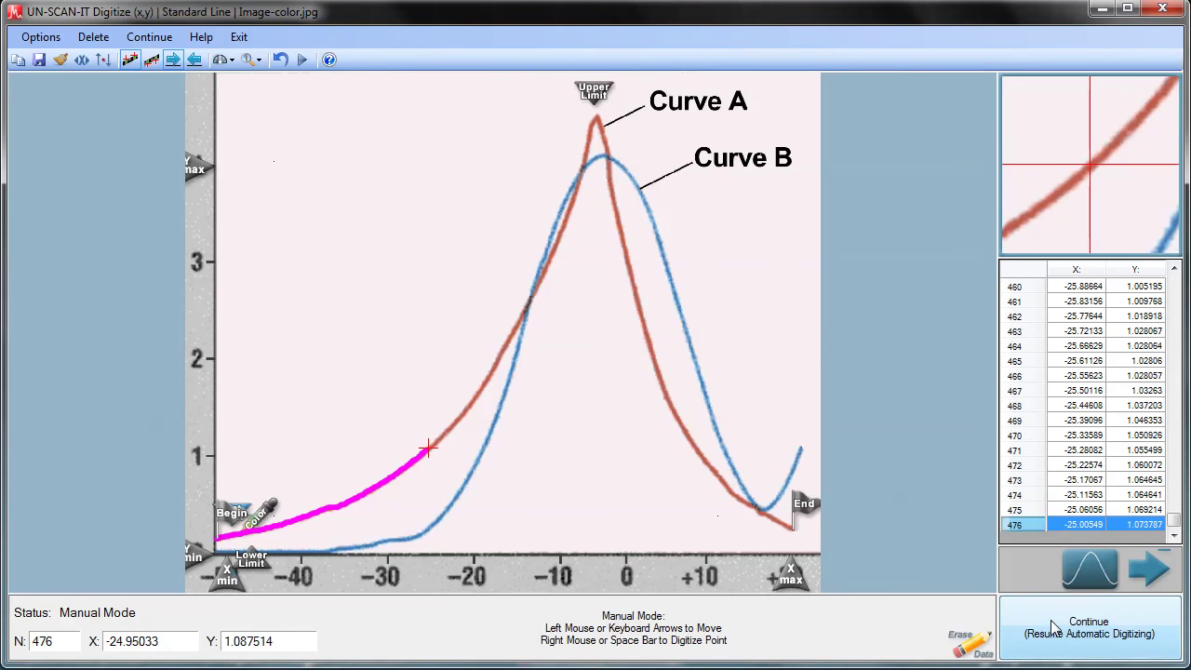
pyautogui.click(1053, 628)
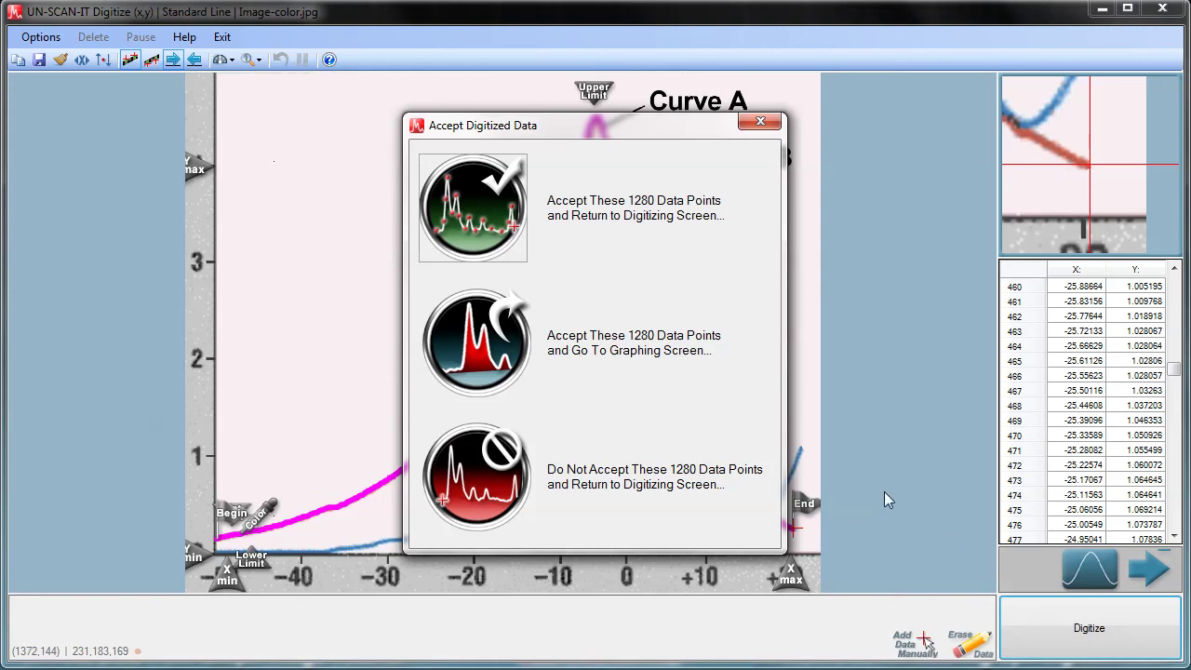
# Accept the digitized points into the graphing screen and replace them with Cubic Spline data spaced at X increments of 0.07155832
pyautogui.click(482, 363)
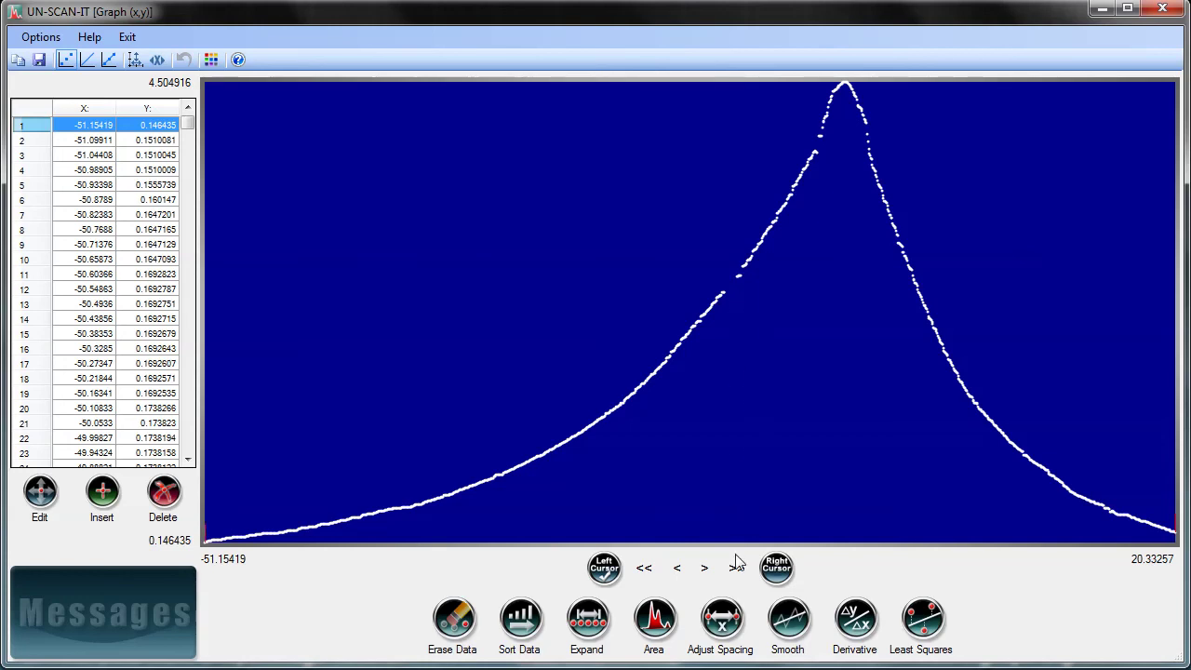
pyautogui.click(724, 619)
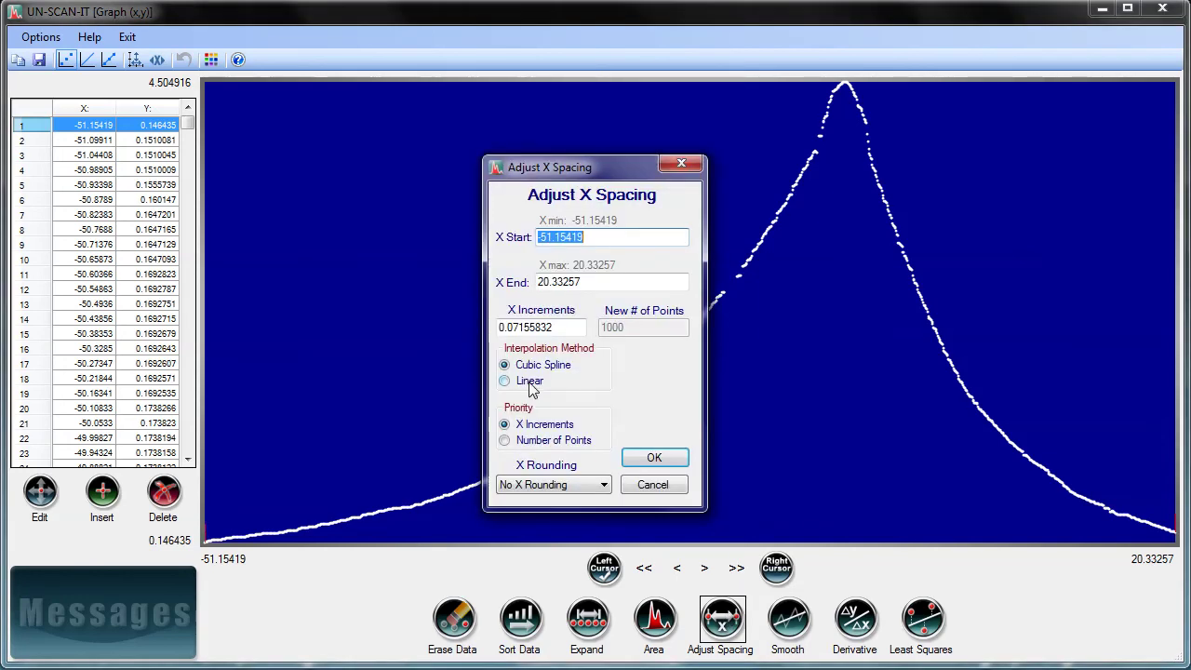
pyautogui.click(639, 457)
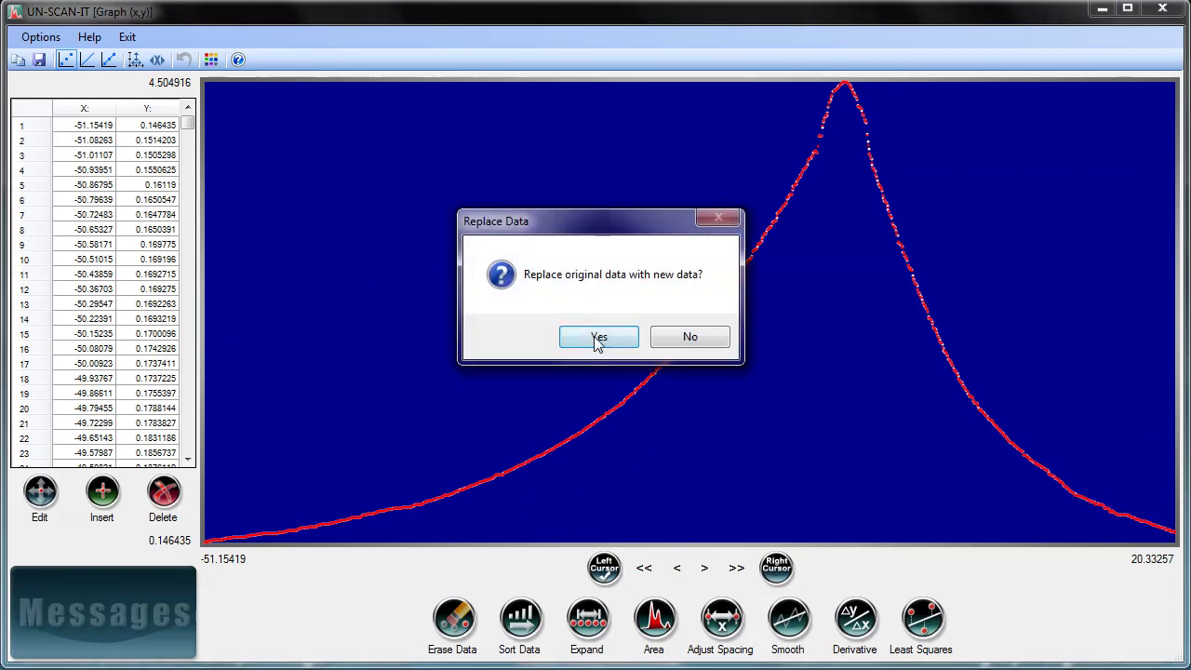
pyautogui.click(594, 336)
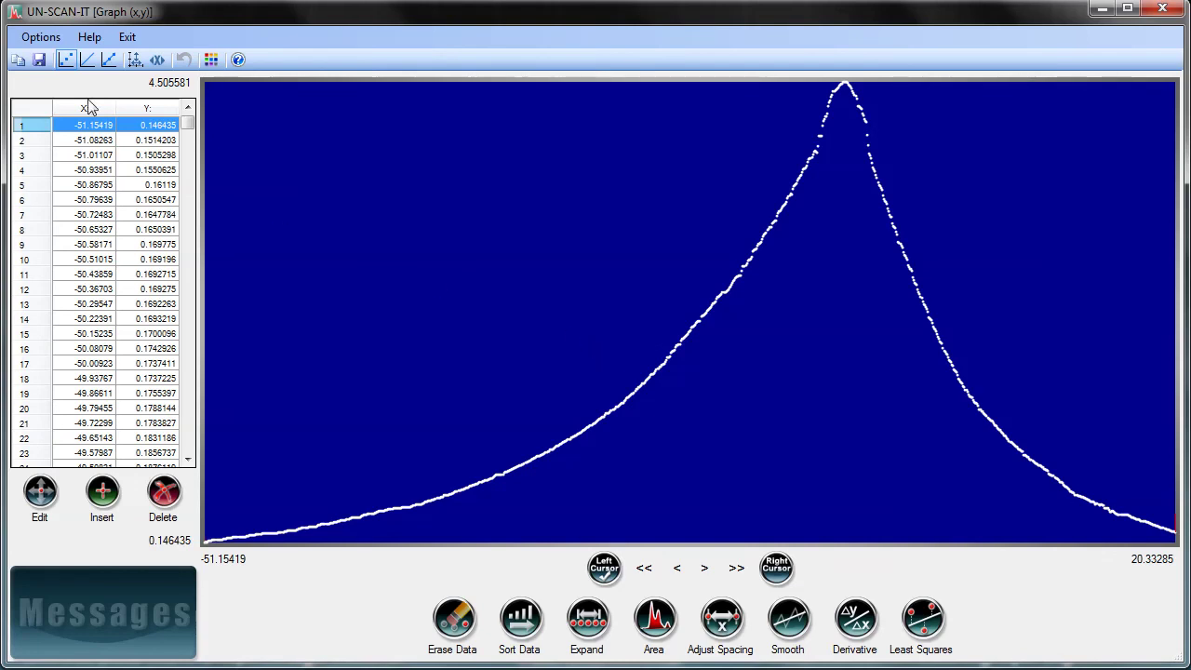
# Copy the X and Y data columns to the clipboard and paste them into the spreadsheet at cell A1
pyautogui.click(18, 59)
pyautogui.moveTo(526, 184); pyautogui.dragTo(610, 189)
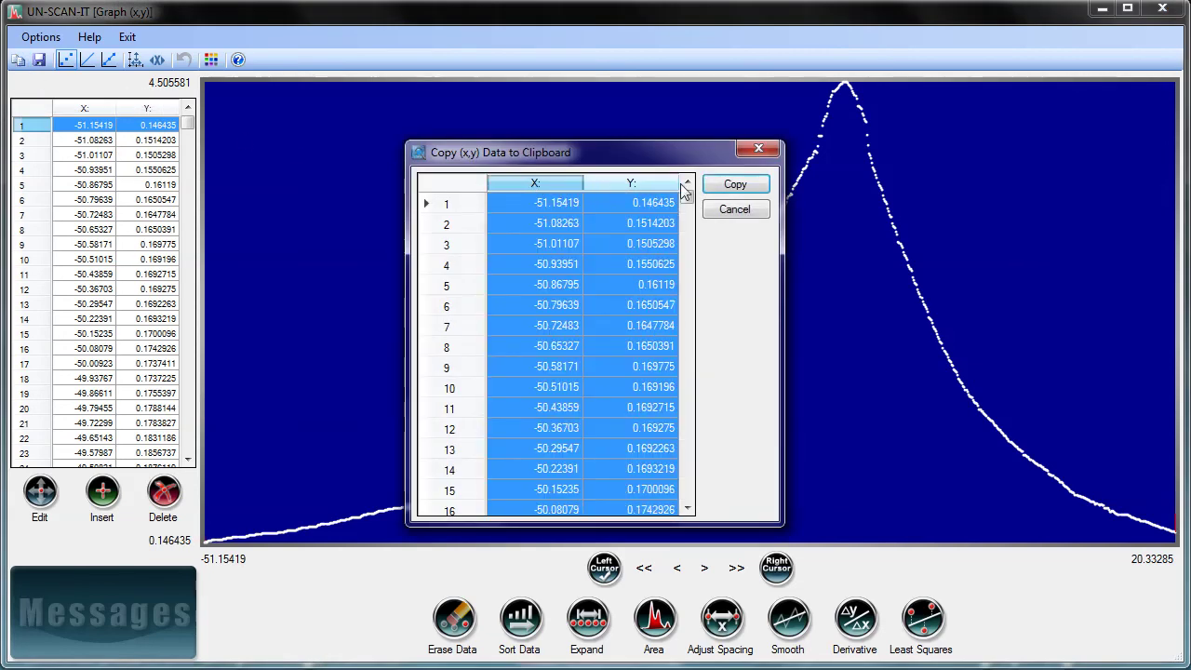
pyautogui.click(735, 185)
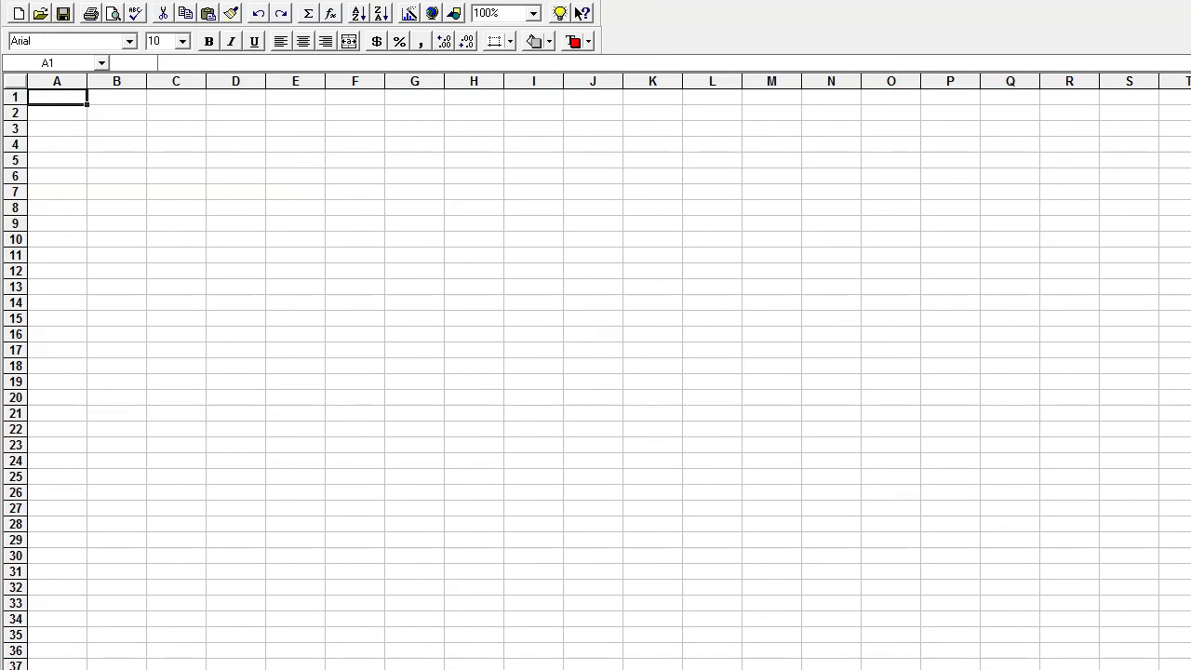
pyautogui.click(58, 0)
pyautogui.click(104, 100)
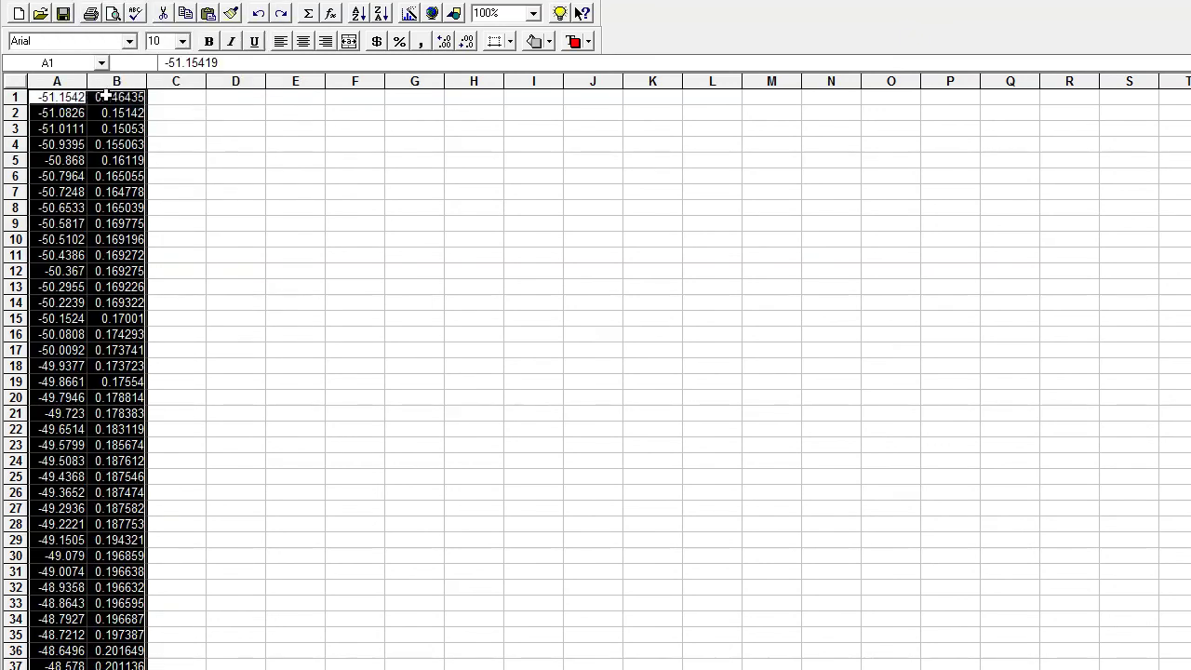